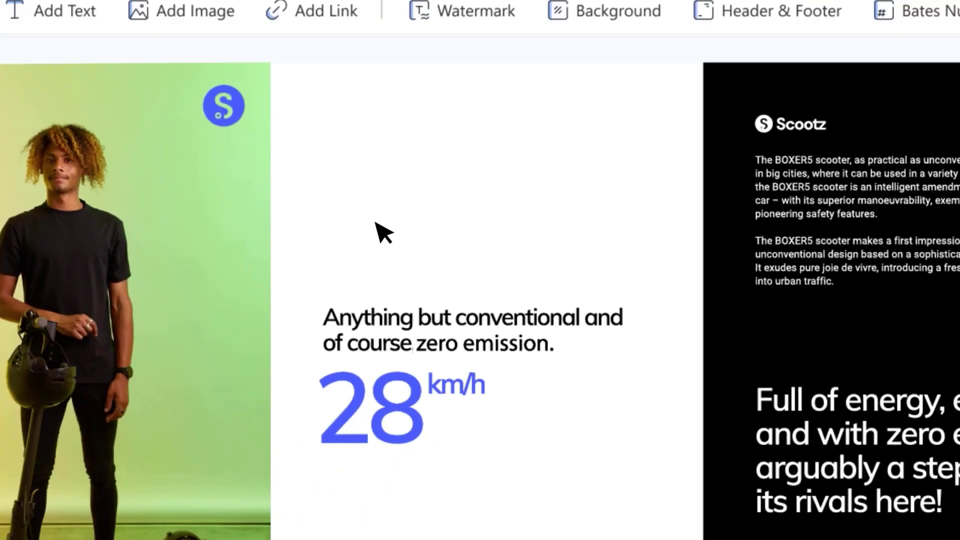
pyautogui.write('M')
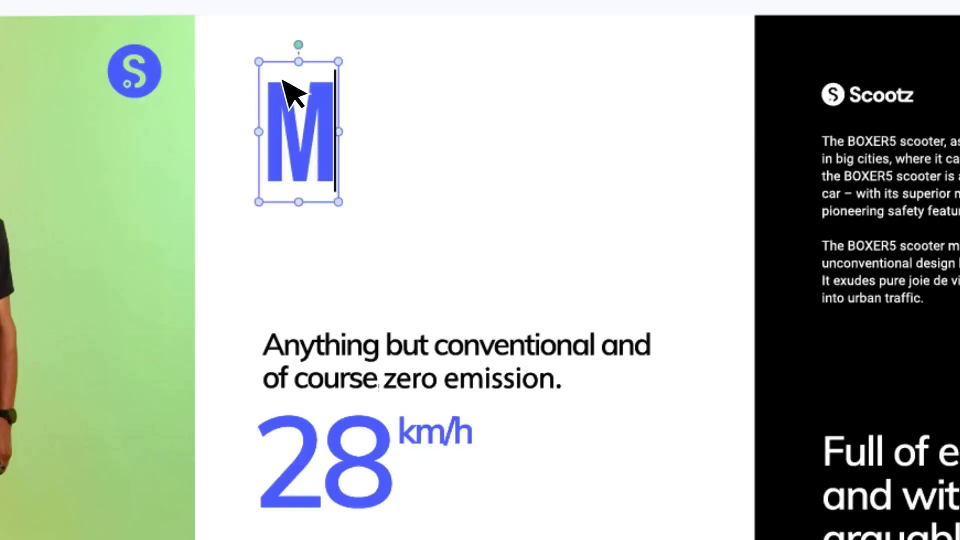
pyautogui.write('EET THE BOXER5')
# - Finish the MEET THE BOXER5 title on the brochure page by clicking away from it
pyautogui.click(469, 318)
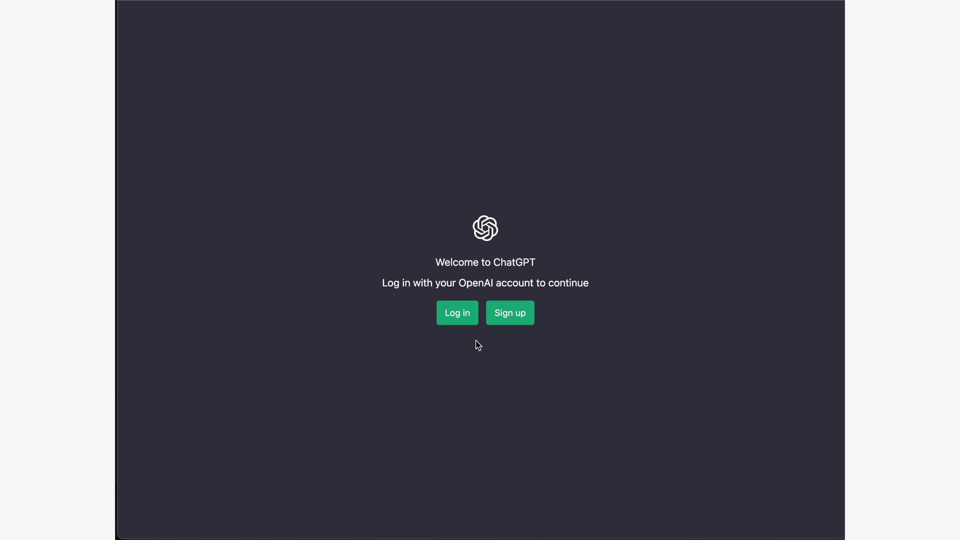
# - Sign in to ChatGPT and send 'Proofread this article:' followed by the pasted stigma article
pyautogui.click(510, 321)
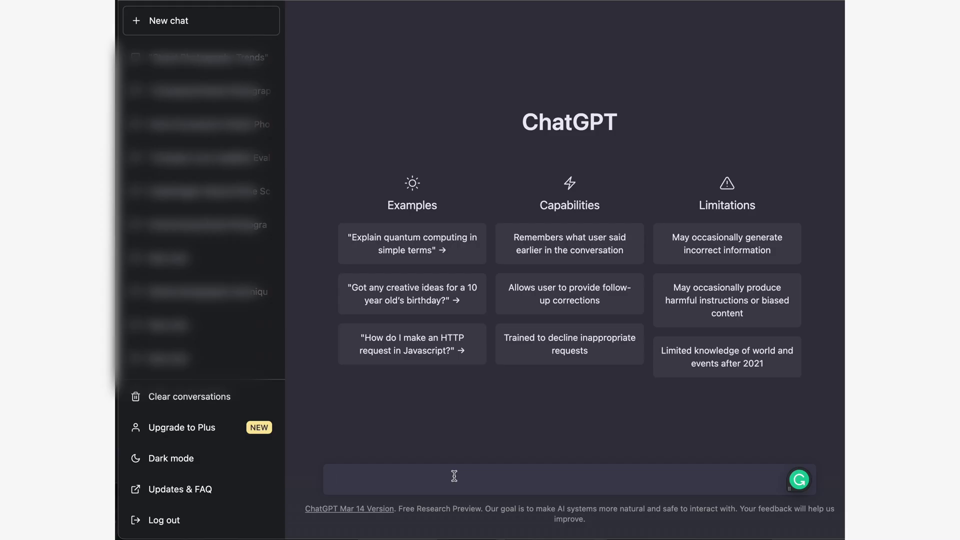
pyautogui.hotkey('ctrl', 'v')
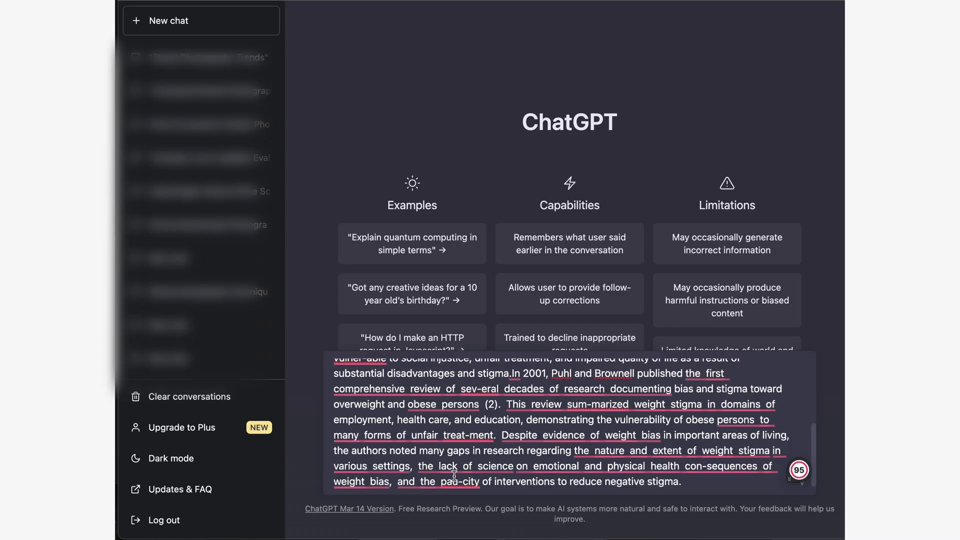
pyautogui.scroll(5, 454, 476)
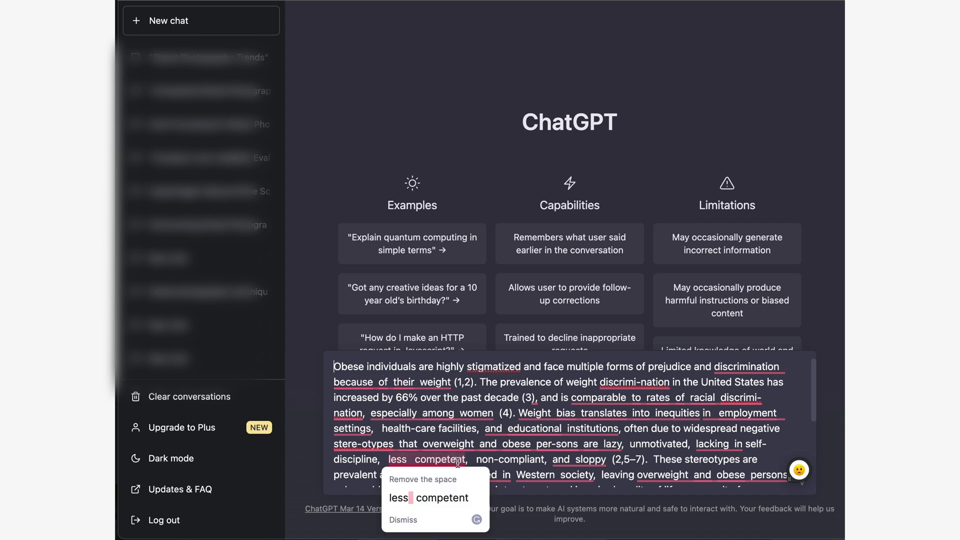
pyautogui.write('Proof')
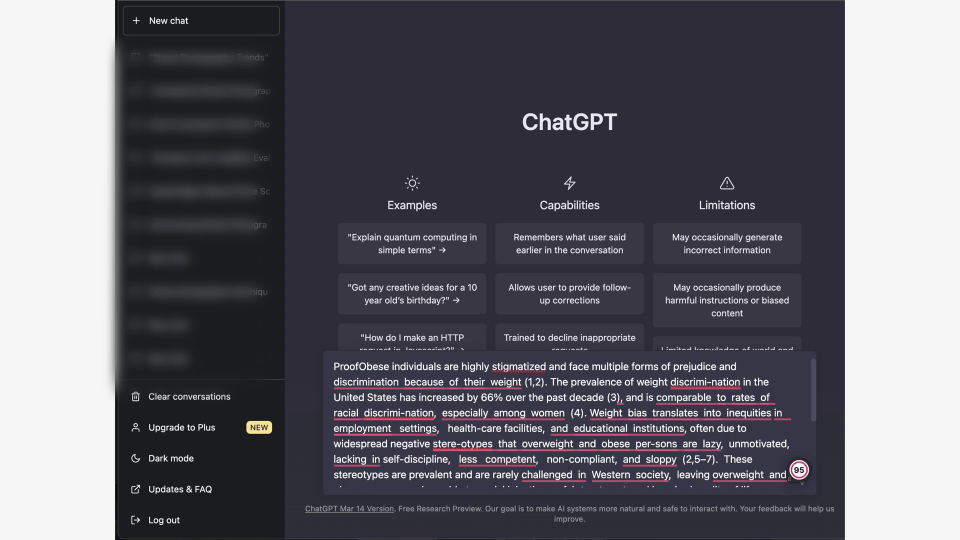
pyautogui.write('read')
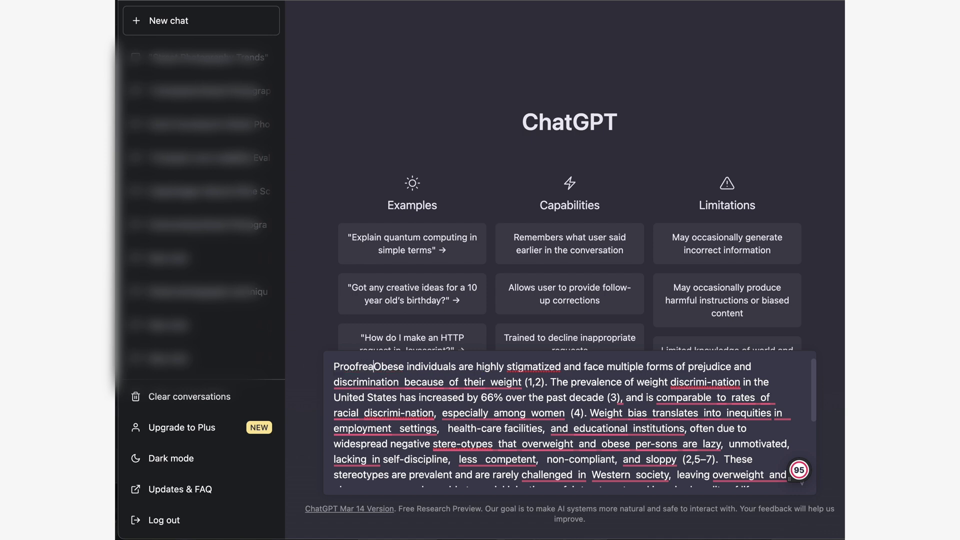
pyautogui.write(' this articl')
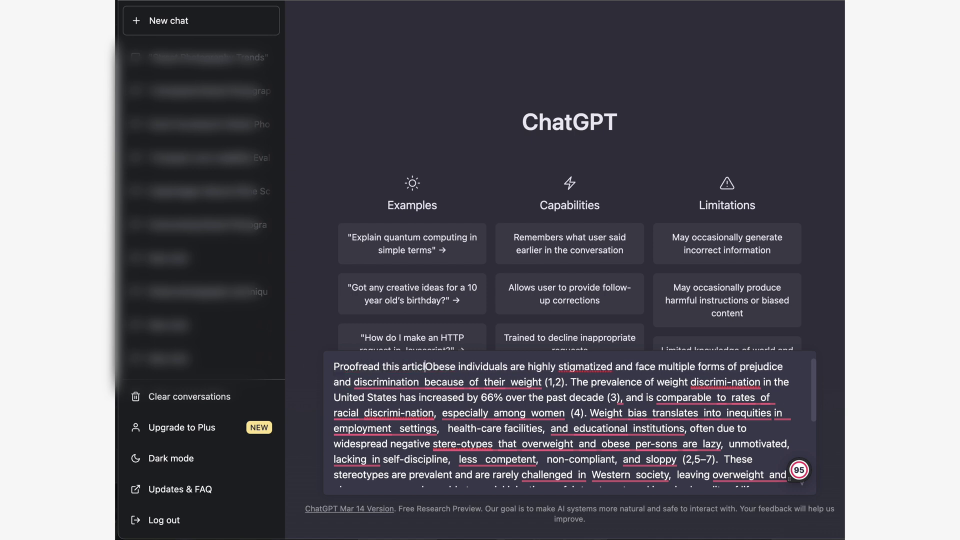
pyautogui.write('e:')
pyautogui.hotkey('shift', 'Return')
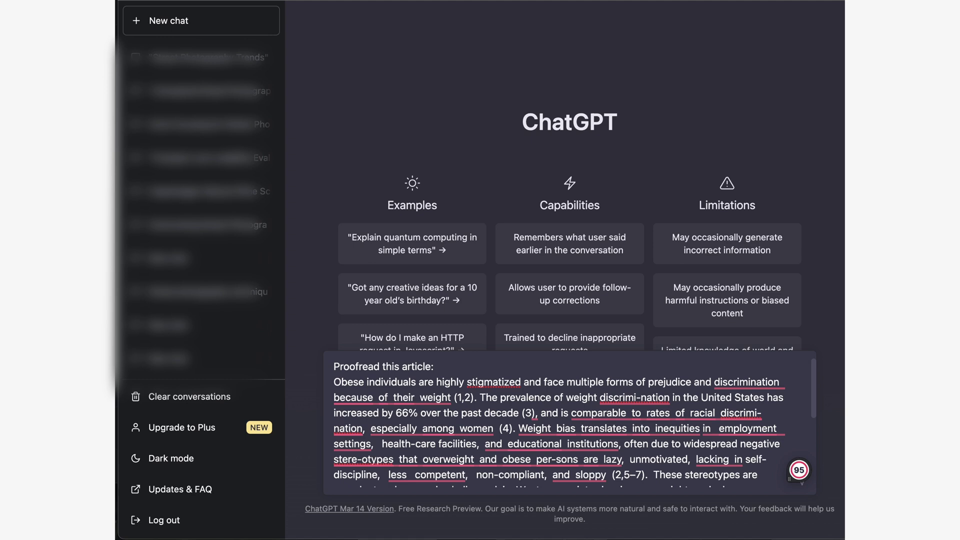
pyautogui.press('Return')
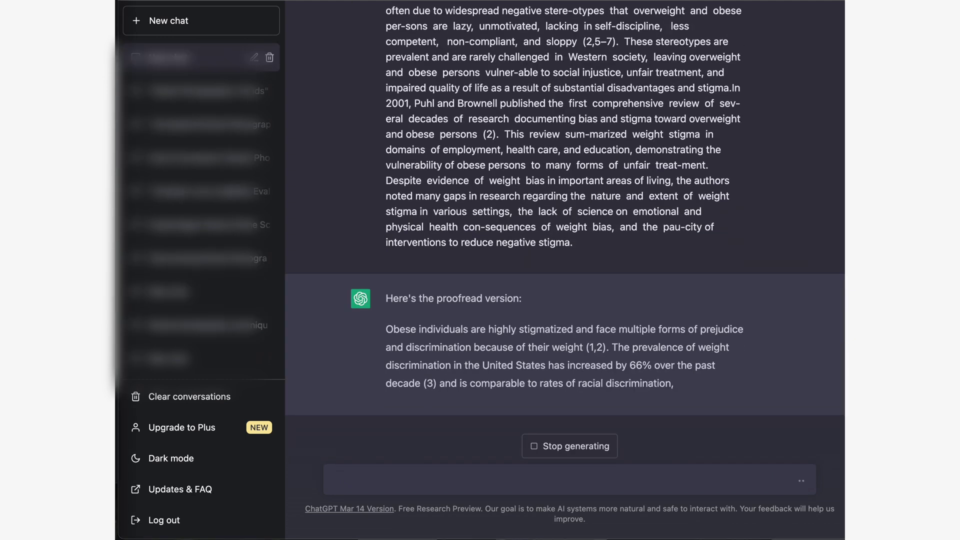
pyautogui.write('Please rewrite this article in a simple way')
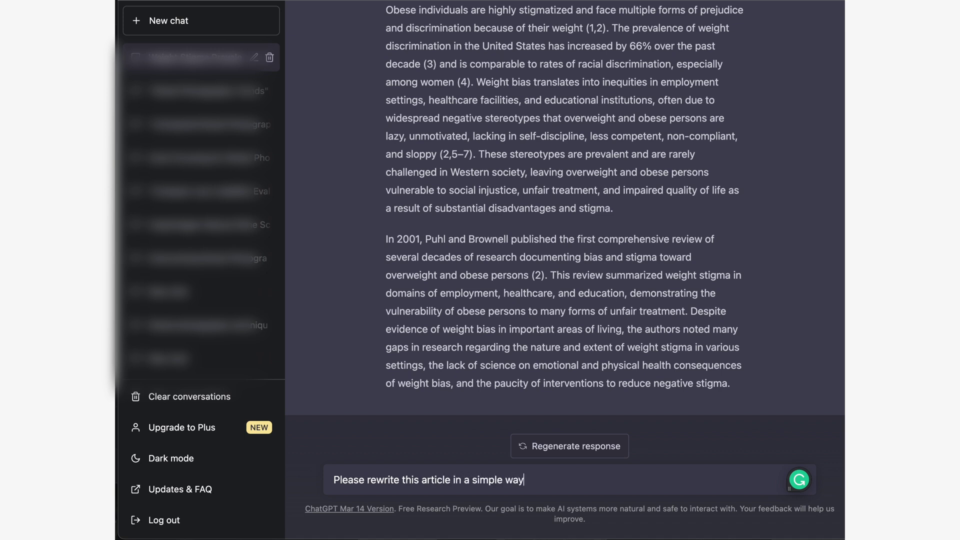
# - Send 'Please rewrite this article in a simple...' with the article pasted after it
pyautogui.hotkey('ctrl', 'v')
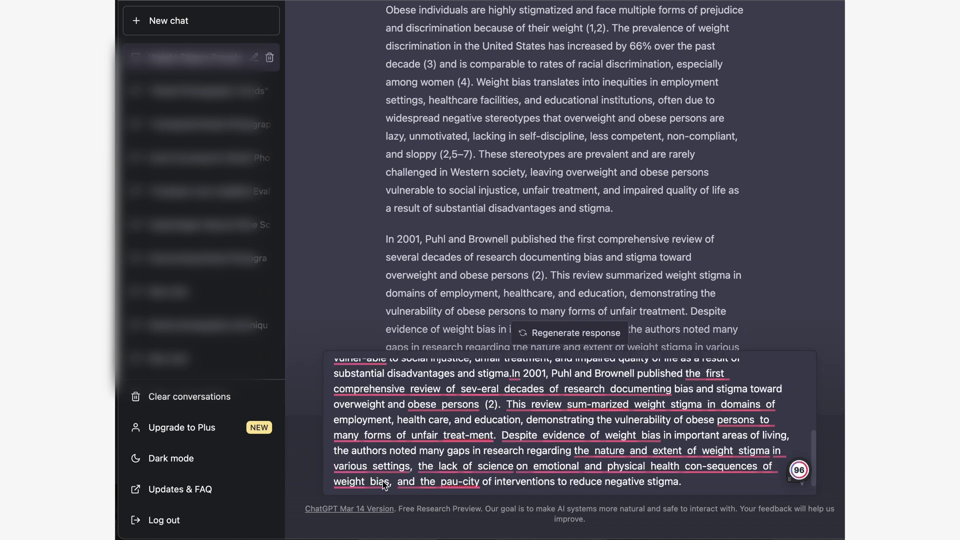
pyautogui.press('Return')
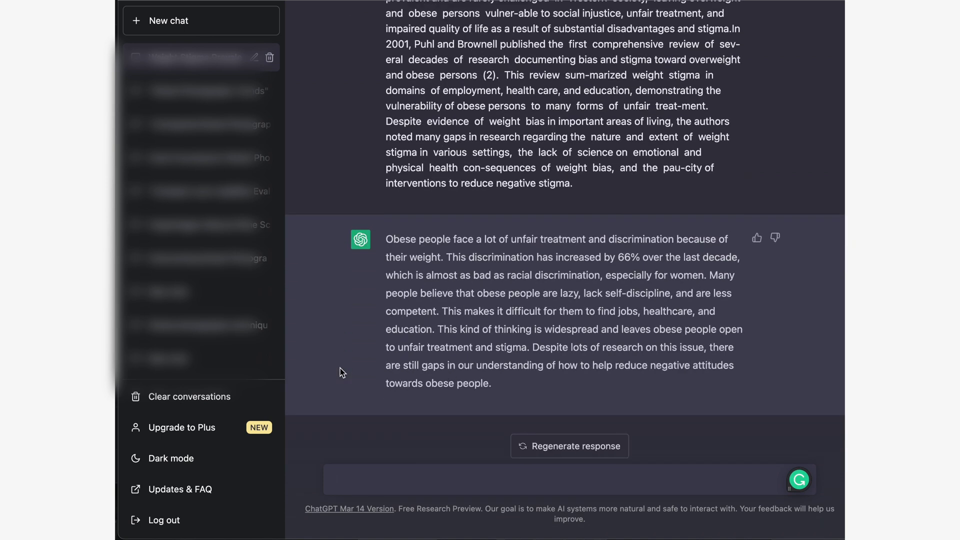
pyautogui.write('Please make this paragraph more engaging:')
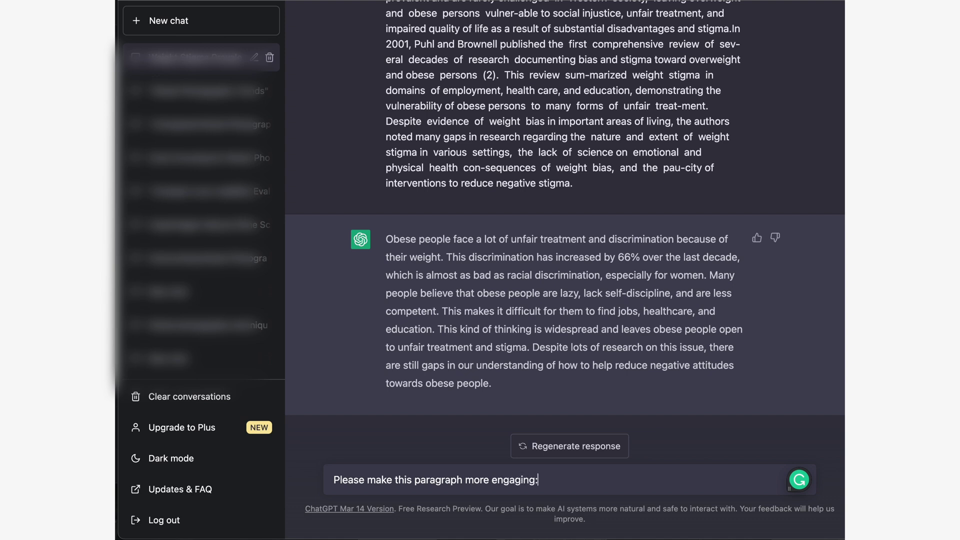
# - Send 'Please make this paragraph more engaging' with the article pasted below it
pyautogui.hotkey('shift', 'Return')
pyautogui.hotkey('shift', 'Return')
pyautogui.hotkey('ctrl', 'v')
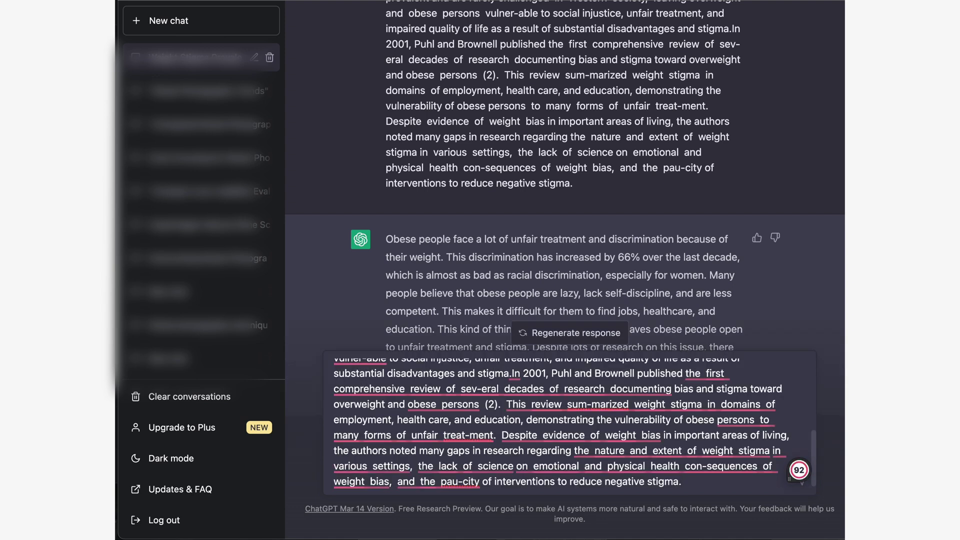
pyautogui.press('Return')
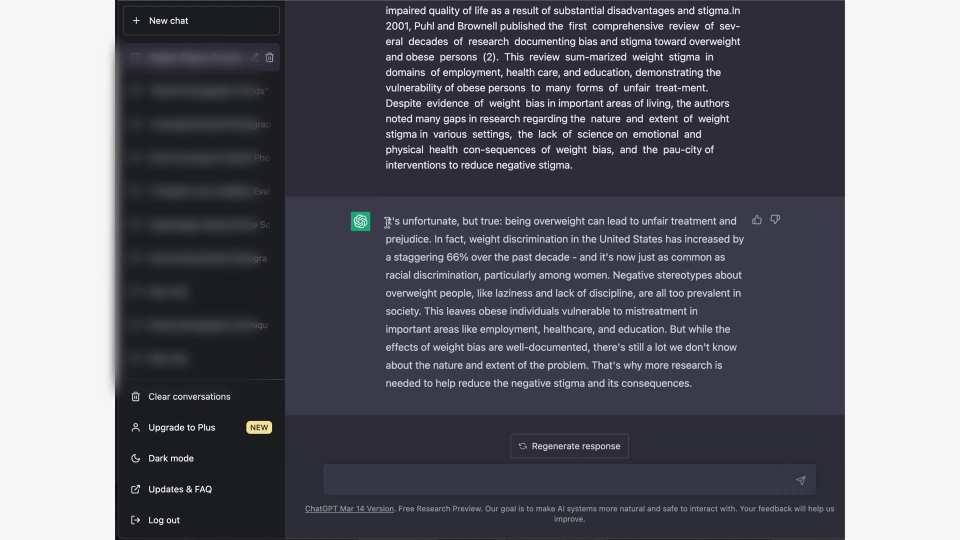
# - Select the engaging reply, then regenerate the response
pyautogui.moveTo(403, 228)
pyautogui.mouseDown()
pyautogui.moveTo(668, 349)
pyautogui.moveTo(695, 390)
pyautogui.mouseUp()
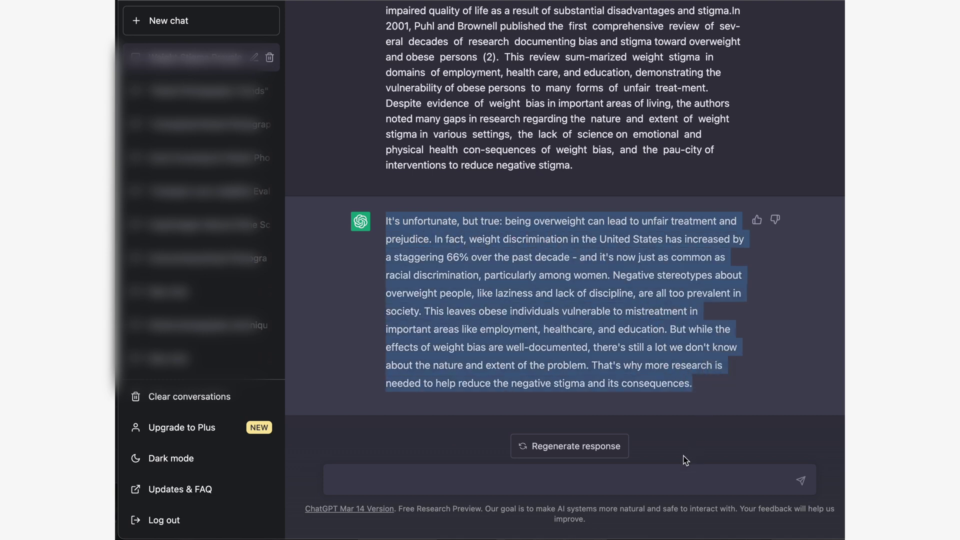
pyautogui.click(649, 445)
pyautogui.click(576, 449)
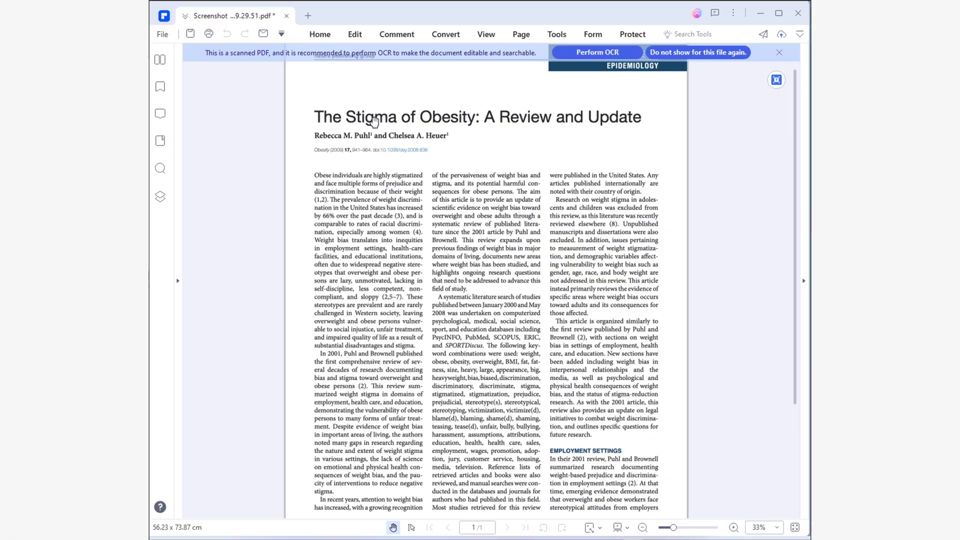
# - Select the scanned article page image and launch Perform OCR from the banner
pyautogui.click(327, 36)
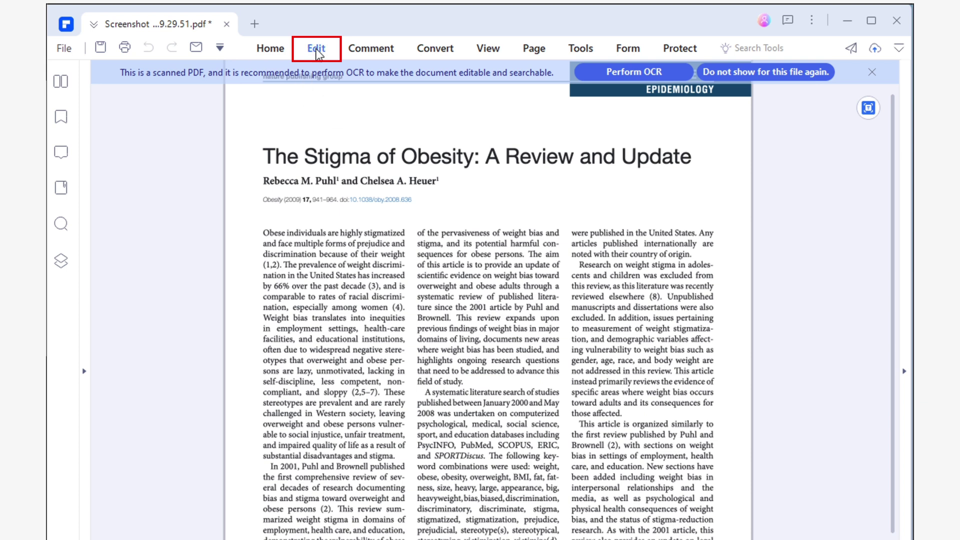
pyautogui.click(316, 50)
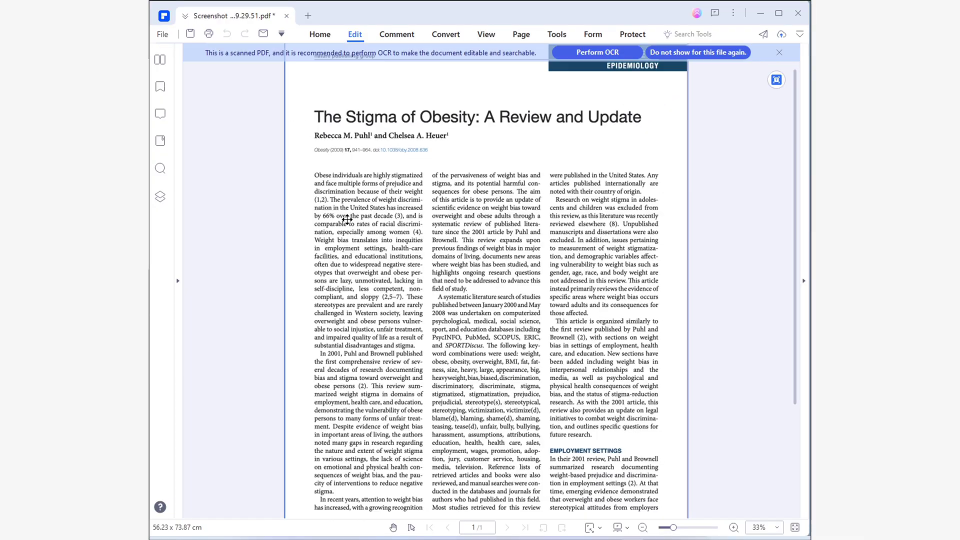
pyautogui.click(352, 200)
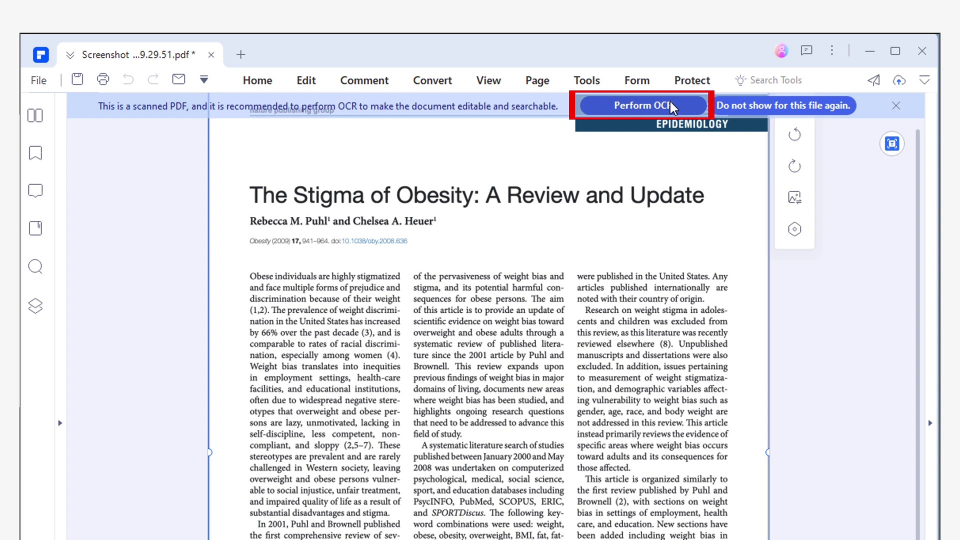
pyautogui.click(670, 103)
# - Save the document, then apply English OCR to all pages
pyautogui.click(466, 294)
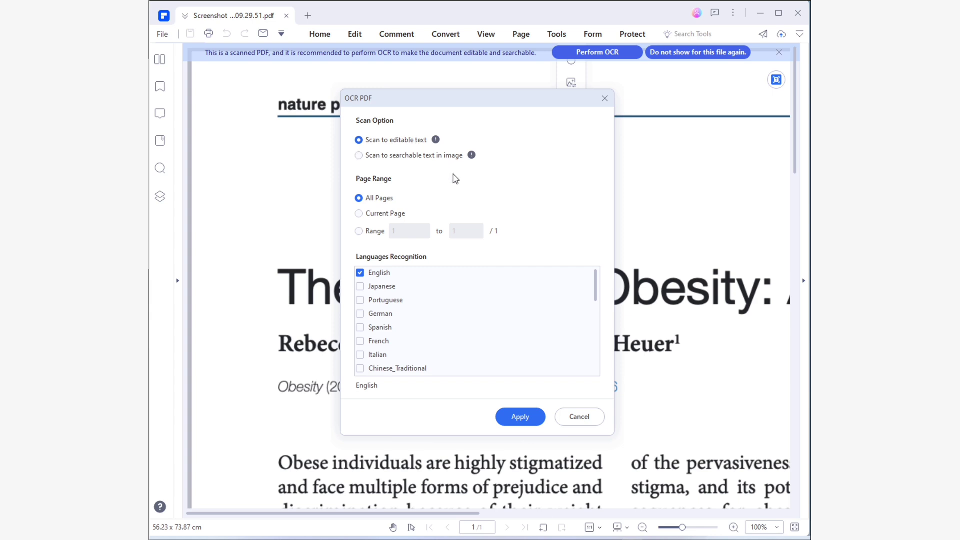
pyautogui.click(527, 418)
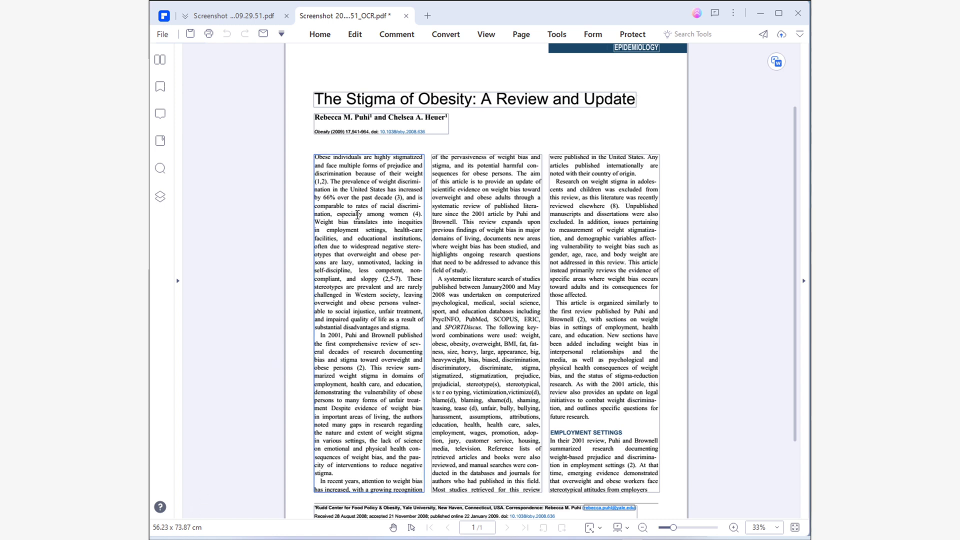
# - Select the first column's paragraphs and paste the improved paragraph over them
pyautogui.click(359, 213)
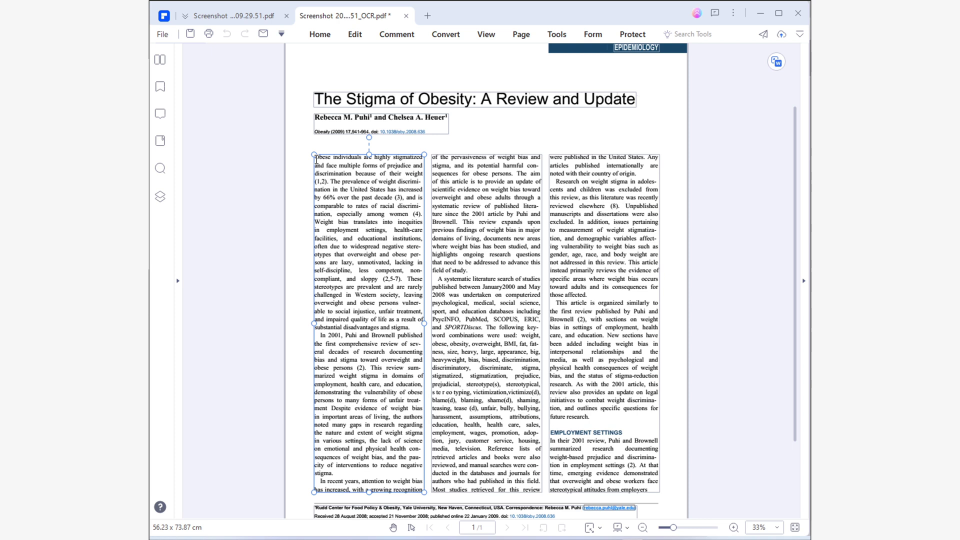
pyautogui.moveTo(316, 156)
pyautogui.mouseDown()
pyautogui.moveTo(372, 425)
pyautogui.moveTo(424, 489)
pyautogui.mouseUp()
pyautogui.rightClick(375, 402)
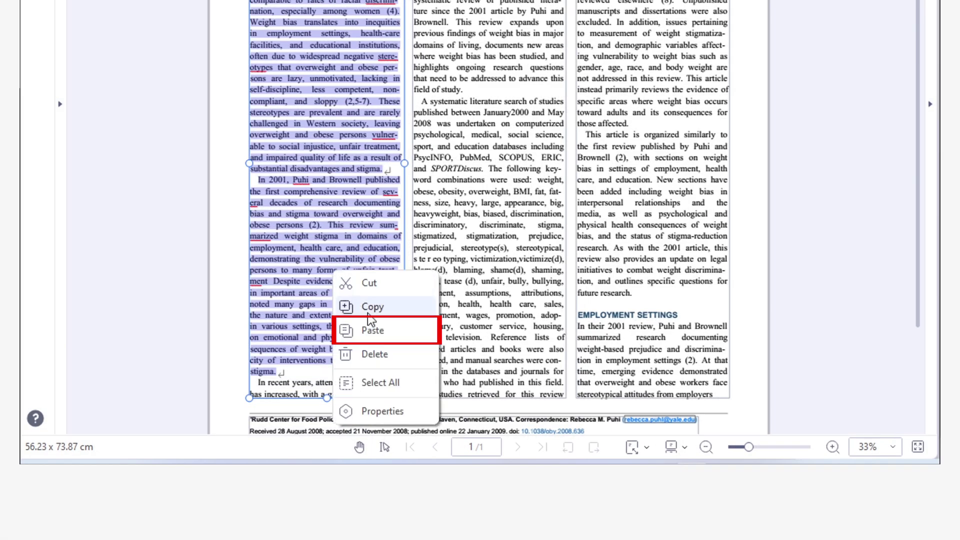
pyautogui.click(409, 334)
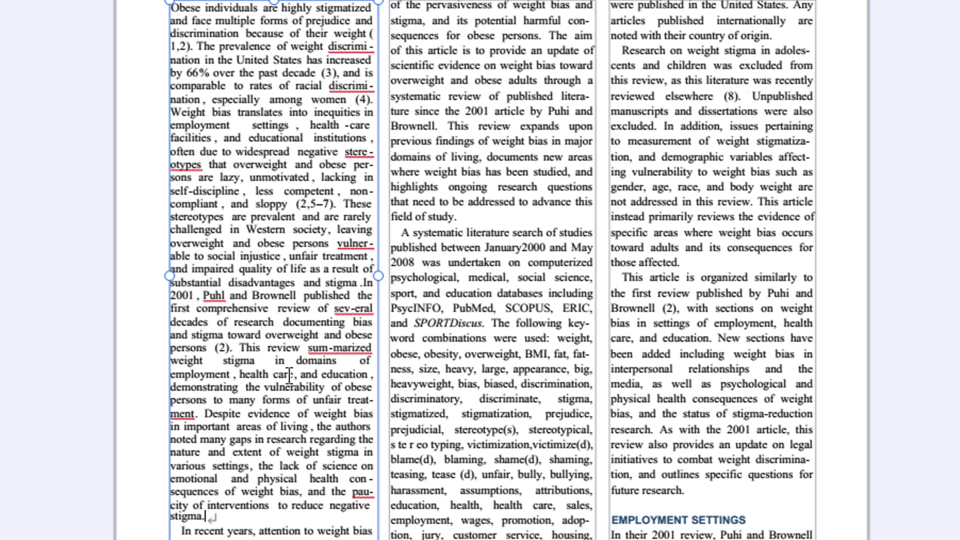
# - Correct sum-marized to summarized, check sev-eral, and open the text box properties
pyautogui.rightClick(342, 348)
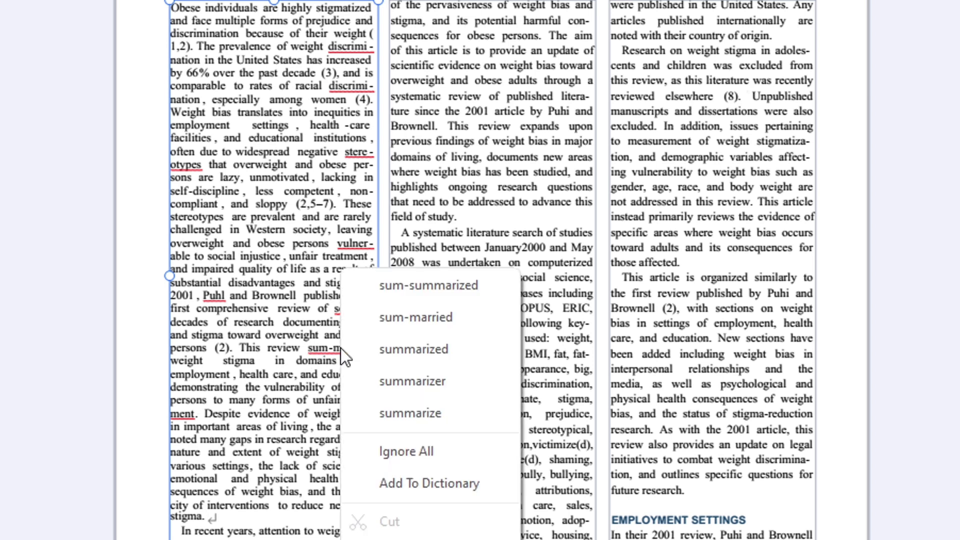
pyautogui.click(439, 349)
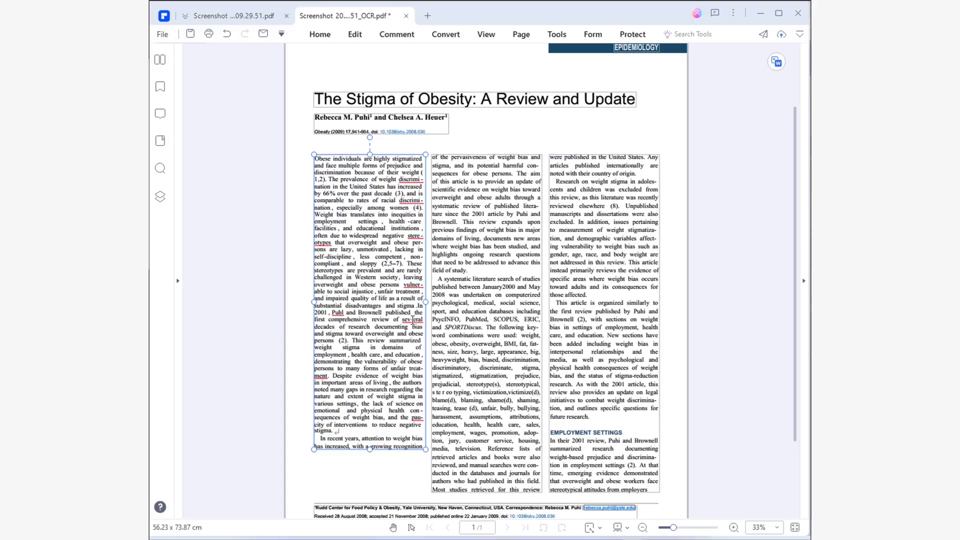
pyautogui.rightClick(411, 320)
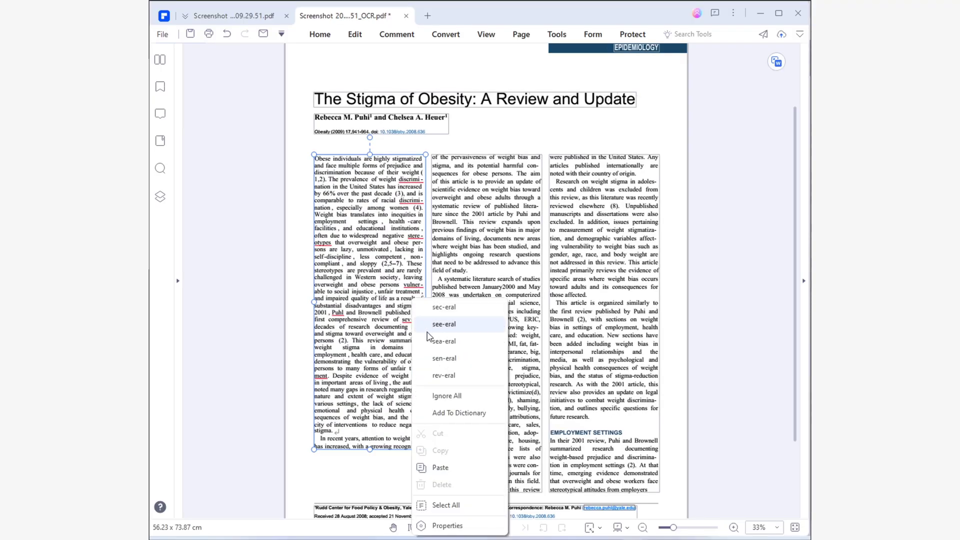
pyautogui.press('Escape')
pyautogui.click(803, 281)
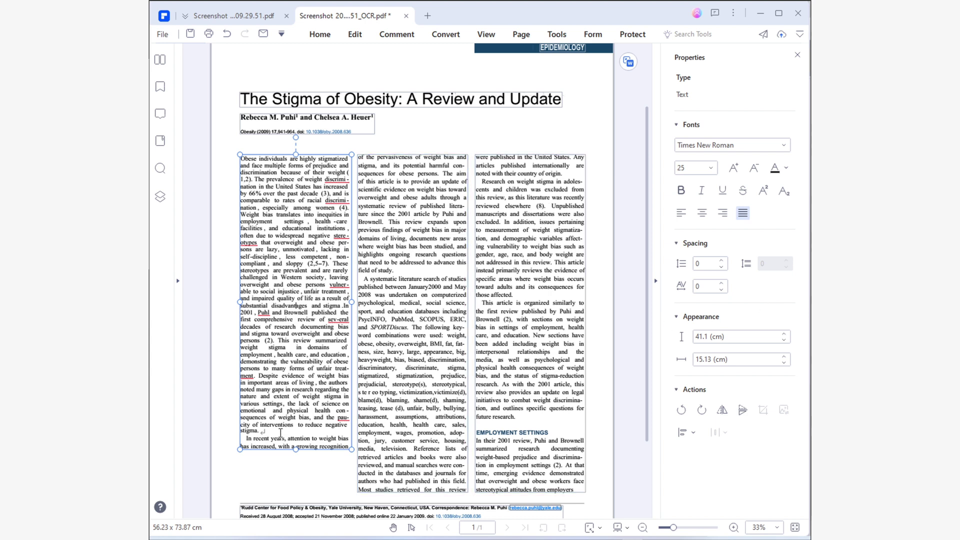
# - Select the pasted first paragraph and apply Bold from the Properties panel
pyautogui.moveTo(281, 433); pyautogui.dragTo(218, 153)
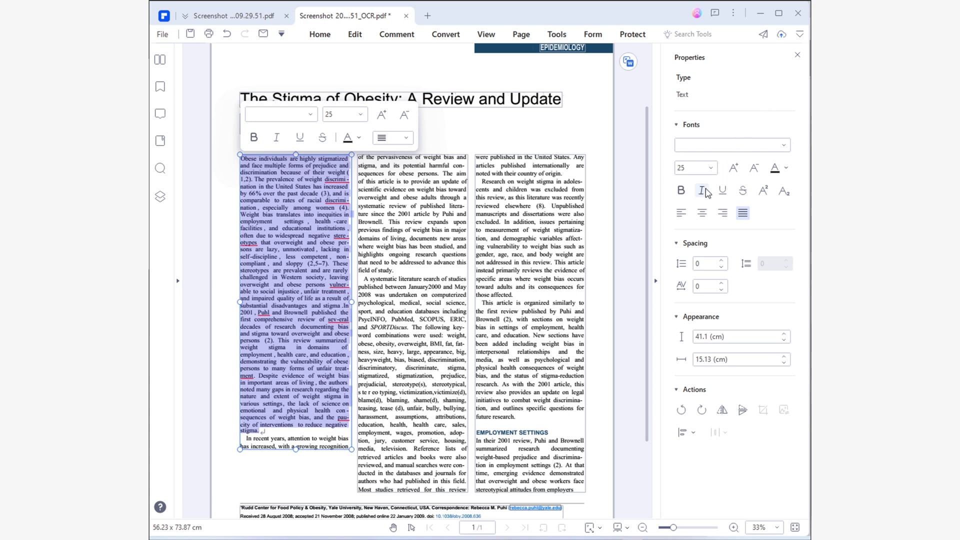
pyautogui.click(682, 191)
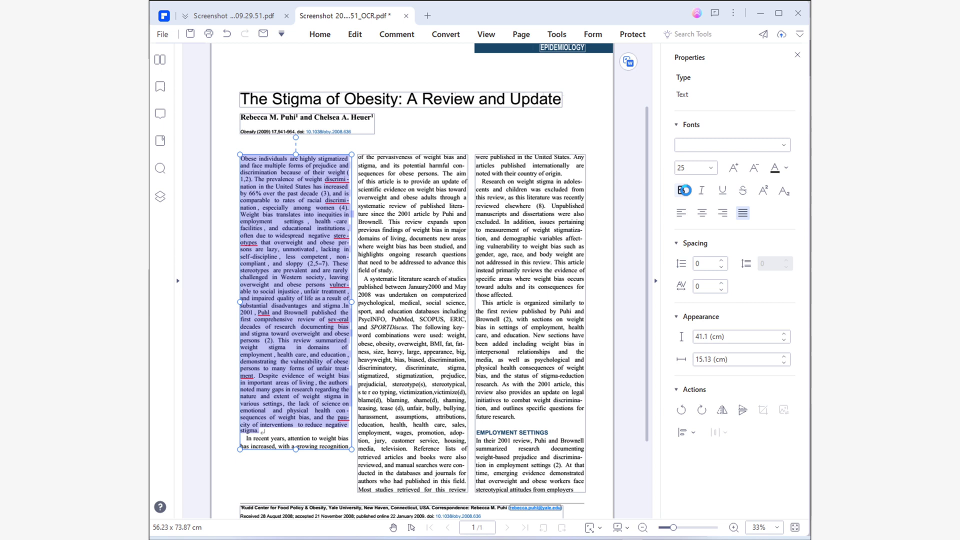
pyautogui.click(683, 191)
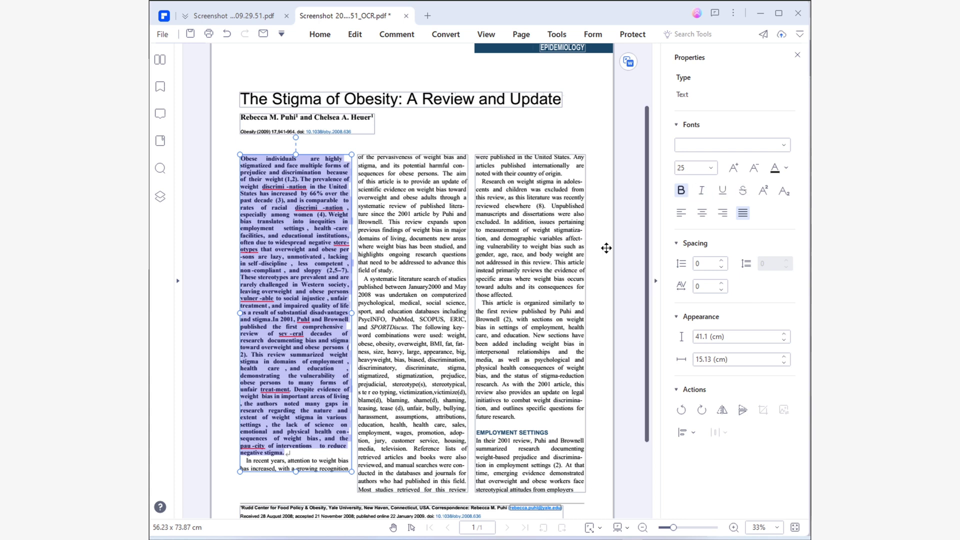
pyautogui.click(335, 325)
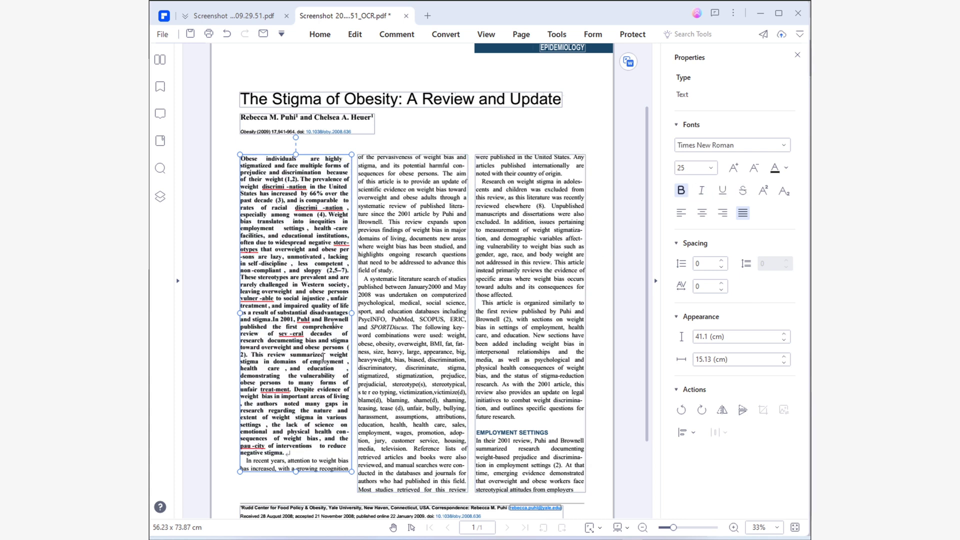
pyautogui.moveTo(307, 453); pyautogui.dragTo(229, 156)
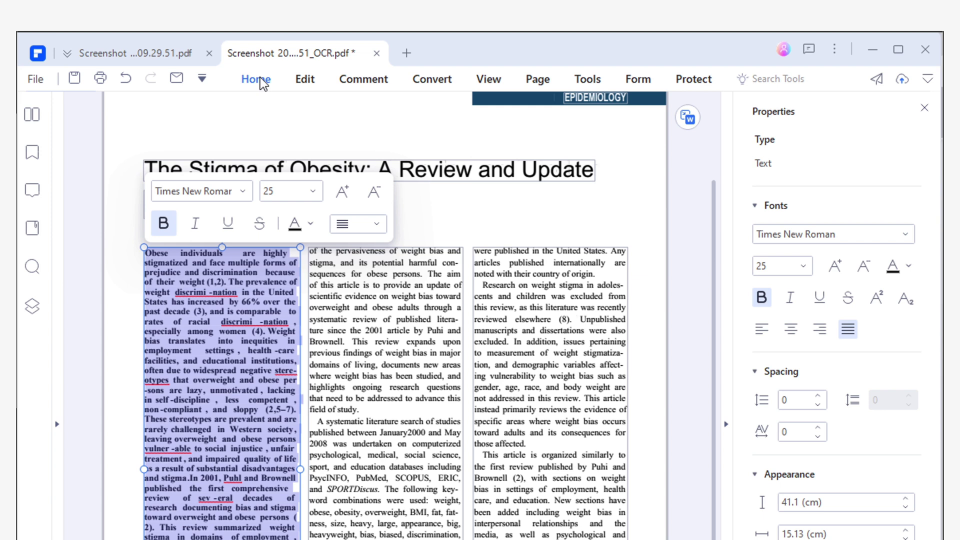
# - Highlight 'Obese individuals' and place a note comment beside the citation line
pyautogui.click(261, 78)
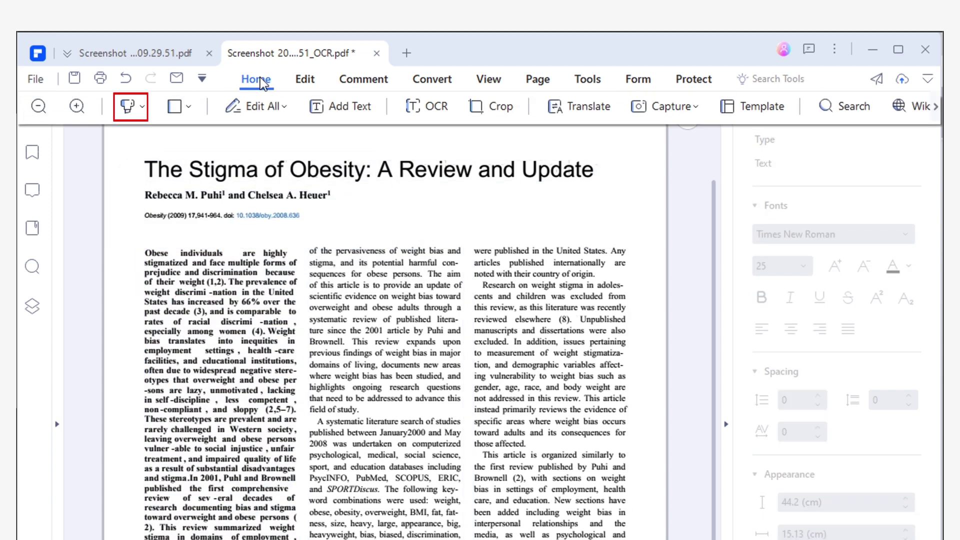
pyautogui.click(140, 111)
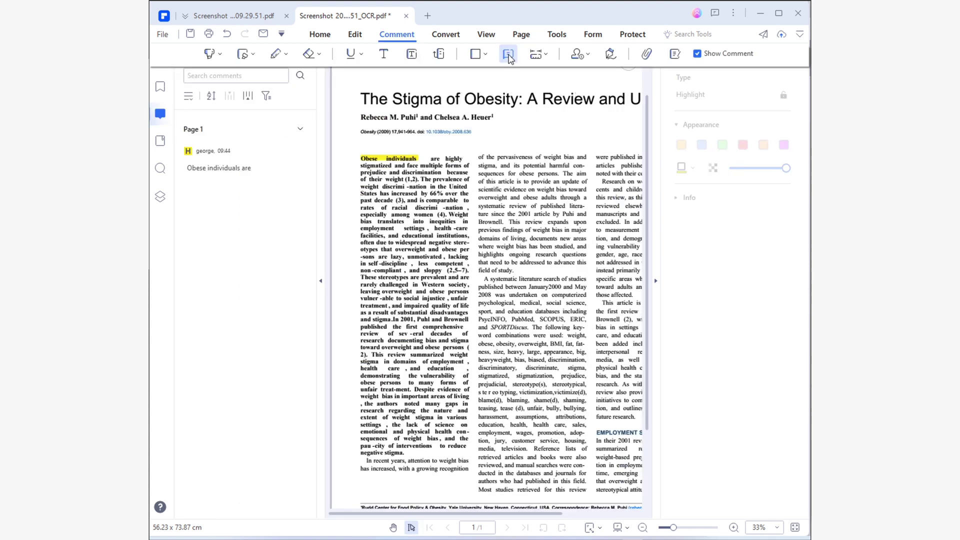
pyautogui.click(473, 141)
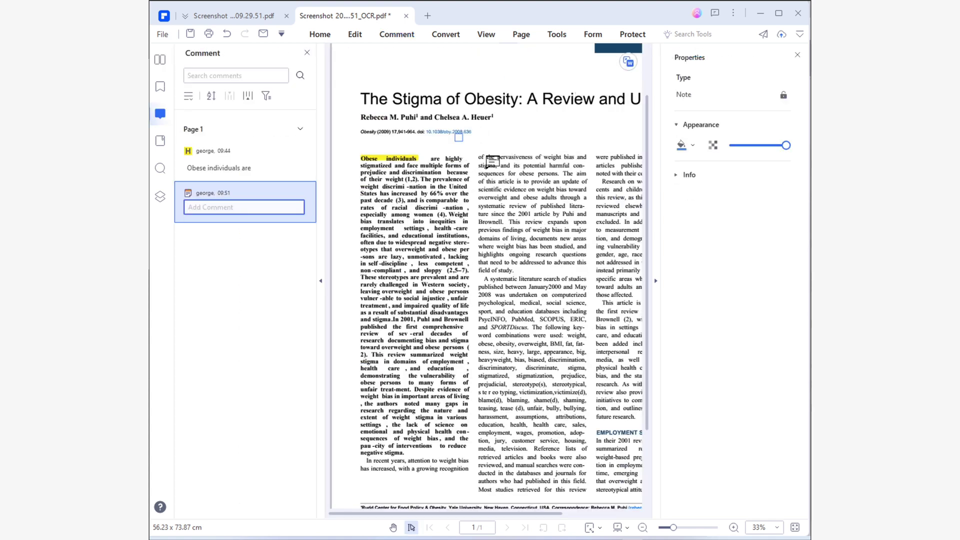
pyautogui.write('Ver')
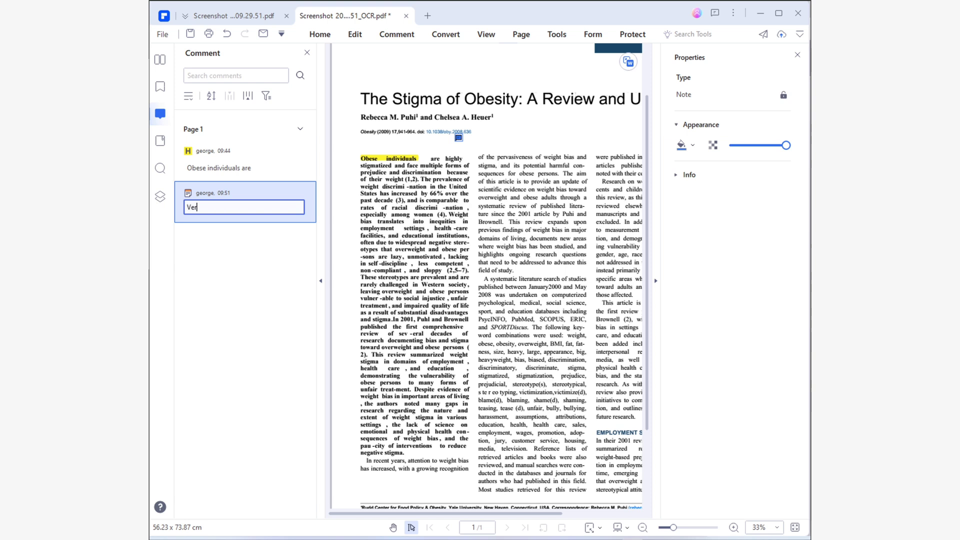